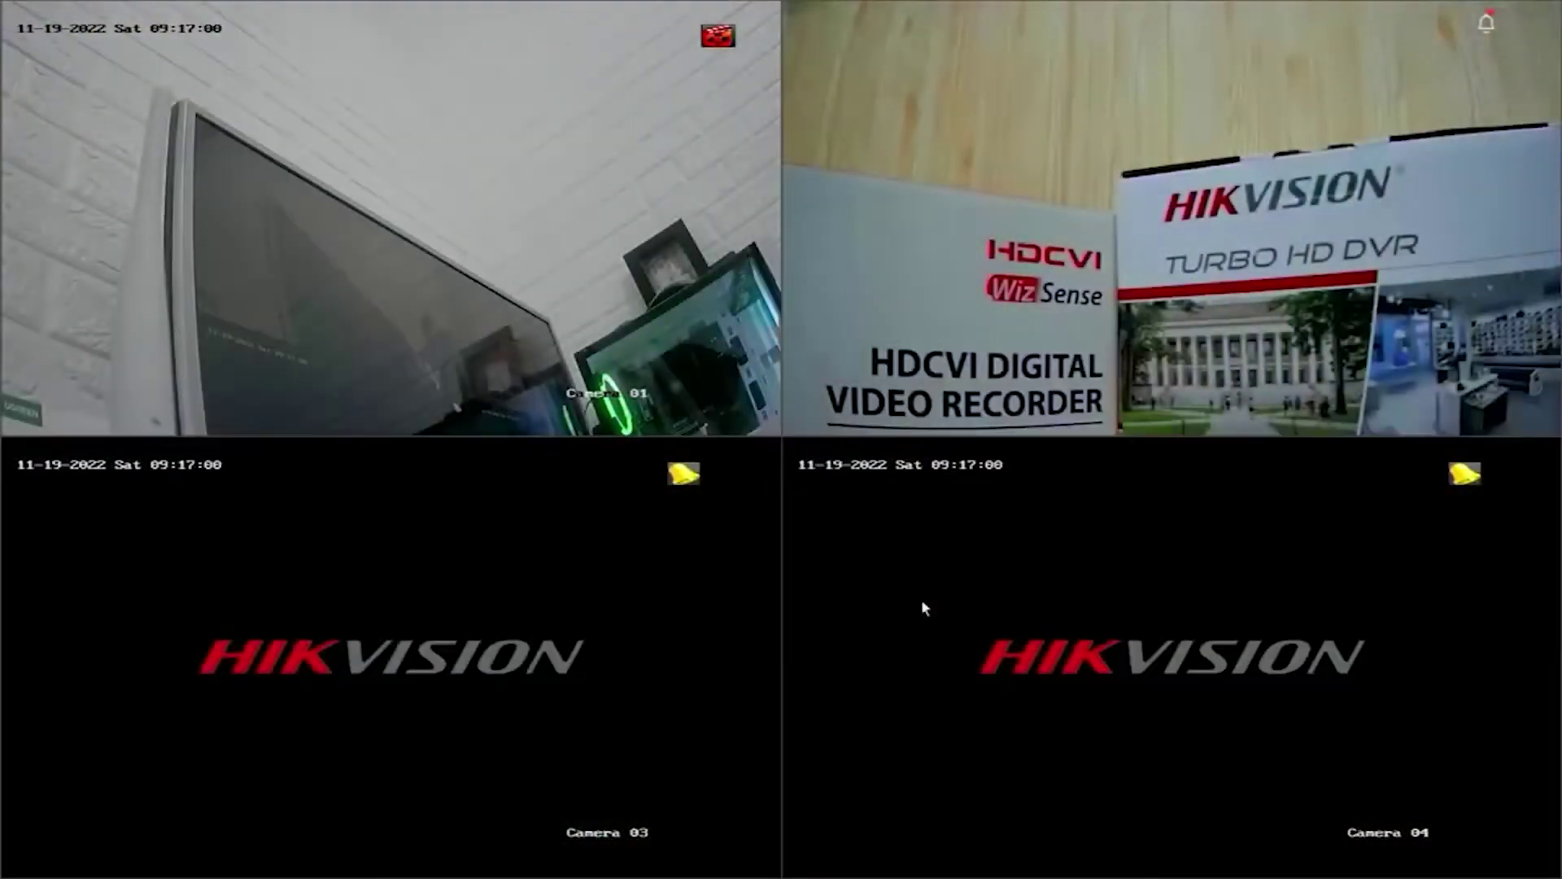
Unlock the recorder's main menu with the admin pattern and enter Configuration
{"action": "right_click", "coordinate": [846, 509]}
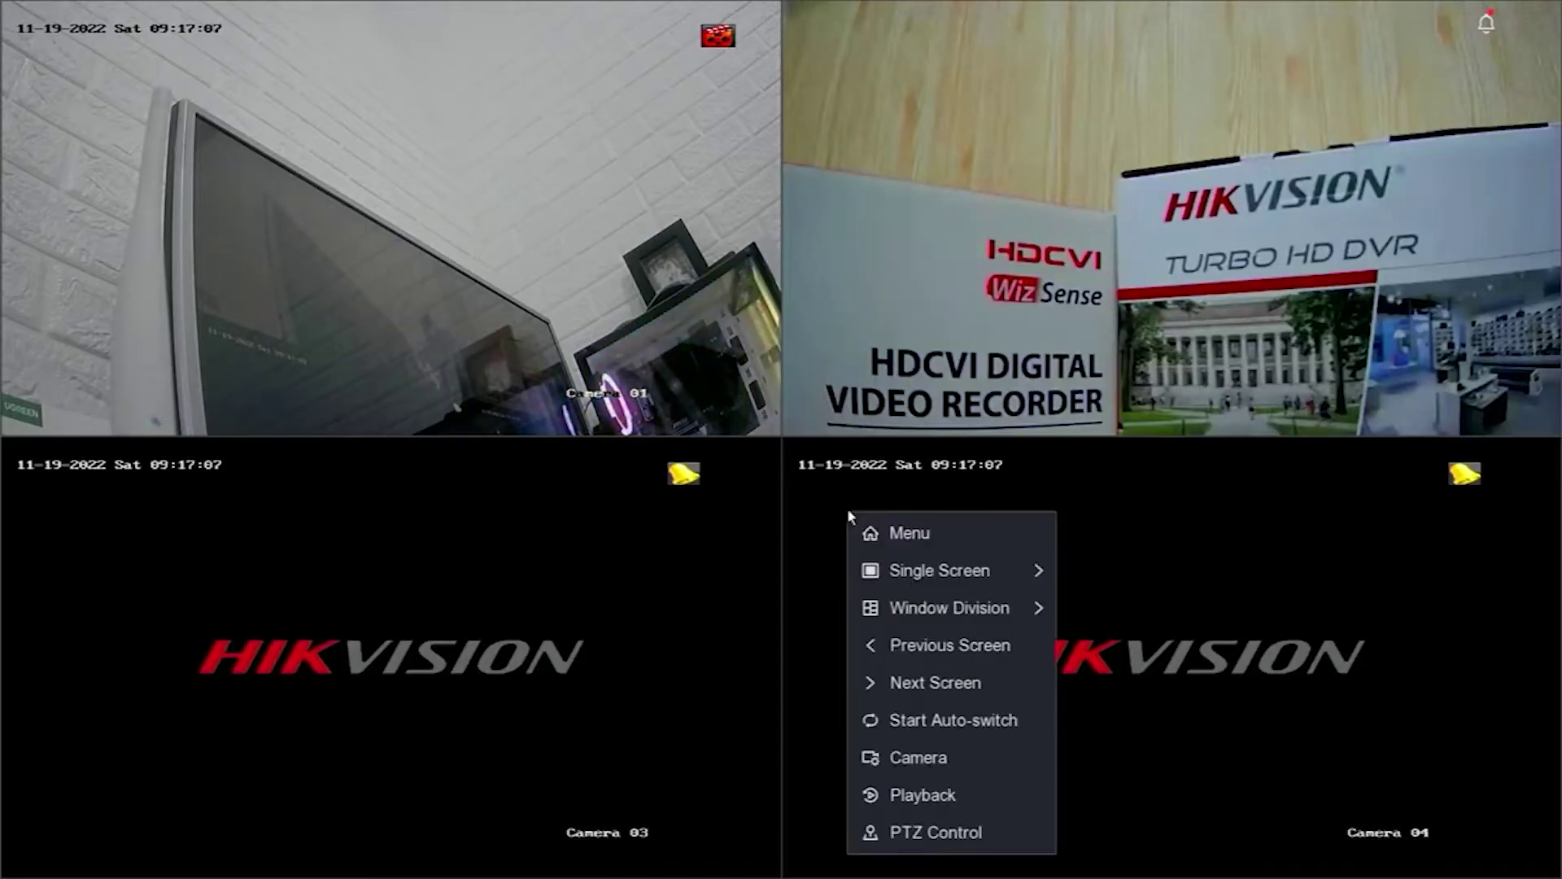
{"action": "left_click", "coordinate": [927, 536]}
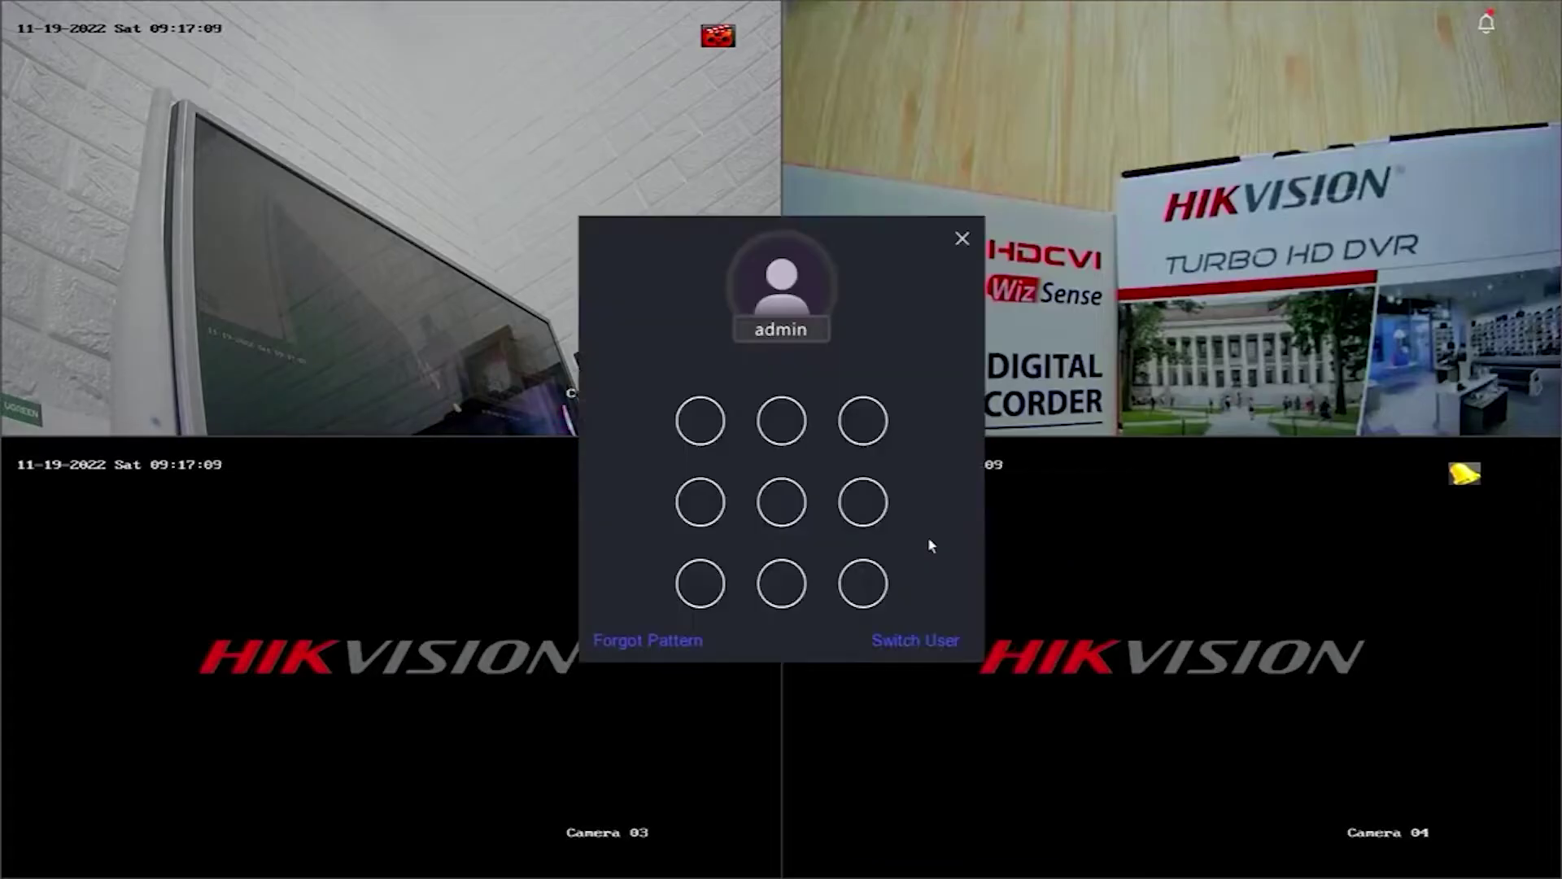
{"action": "mouse_move", "coordinate": [781, 421]}
{"action": "left_mouse_down"}
{"action": "mouse_move", "coordinate": [780, 589]}
{"action": "mouse_move", "coordinate": [863, 586]}
{"action": "left_mouse_up"}
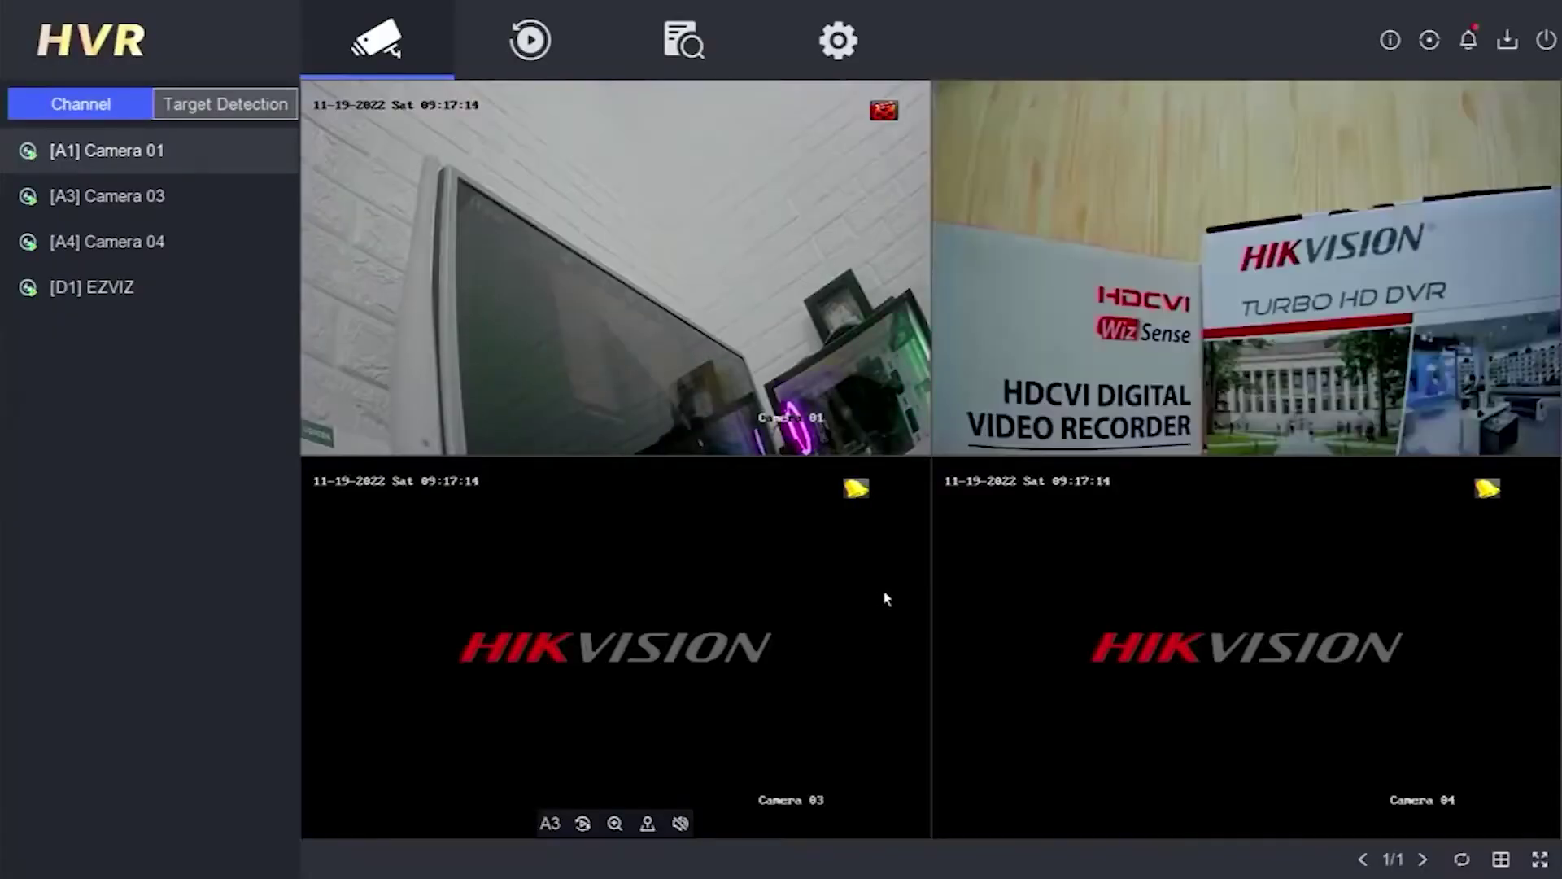
{"action": "mouse_move", "coordinate": [838, 41]}
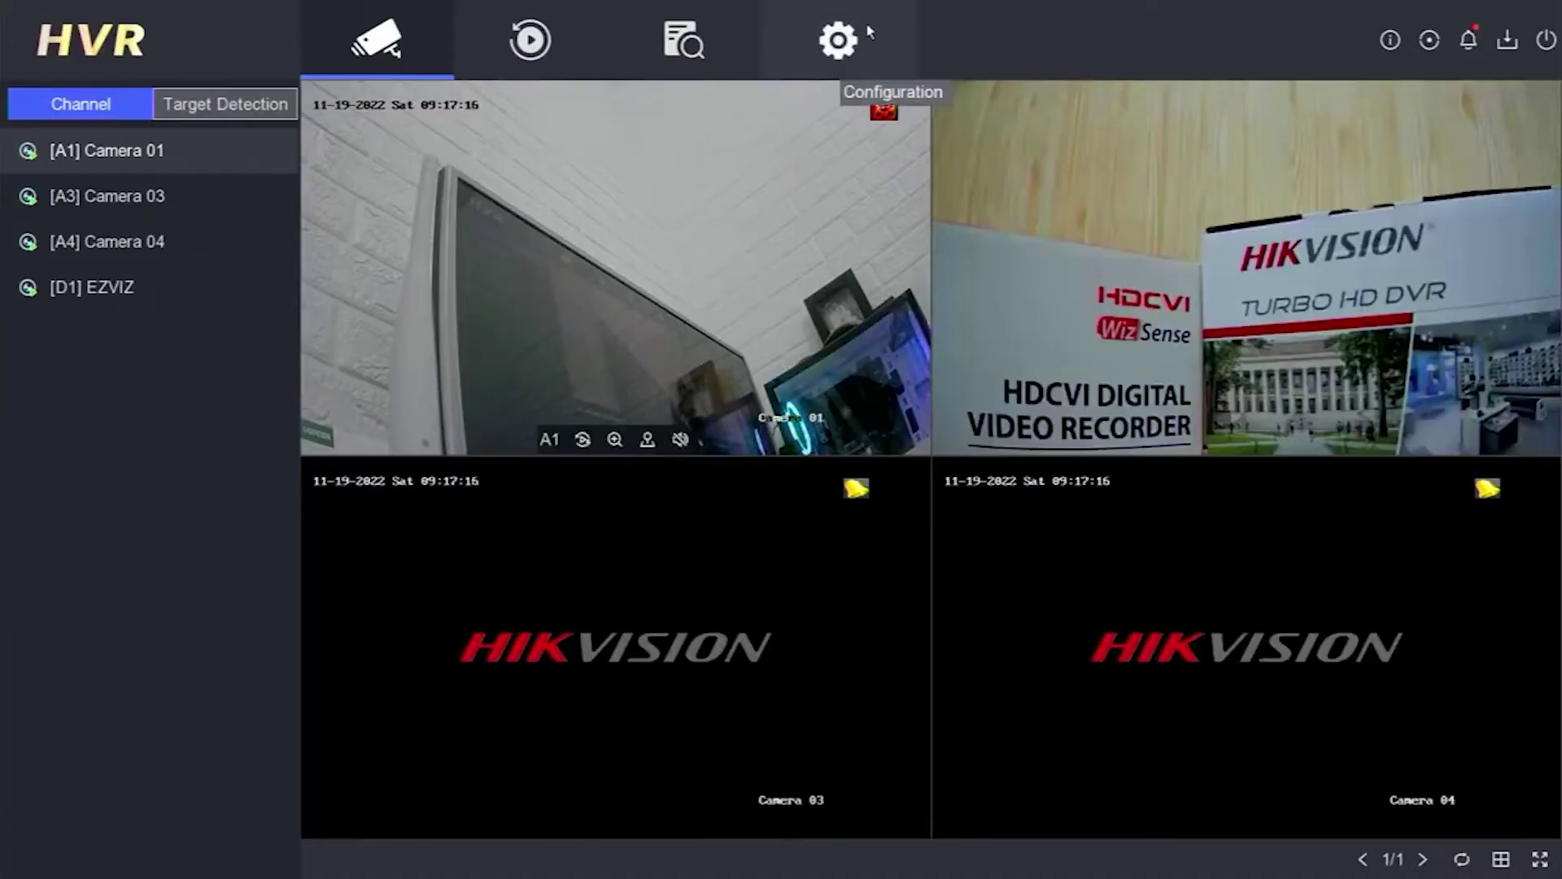
{"action": "left_click", "coordinate": [869, 32]}
Turn on DHCP and automatic DNS for LAN1 in TCP/IP settings and apply them
{"action": "left_click", "coordinate": [153, 309]}
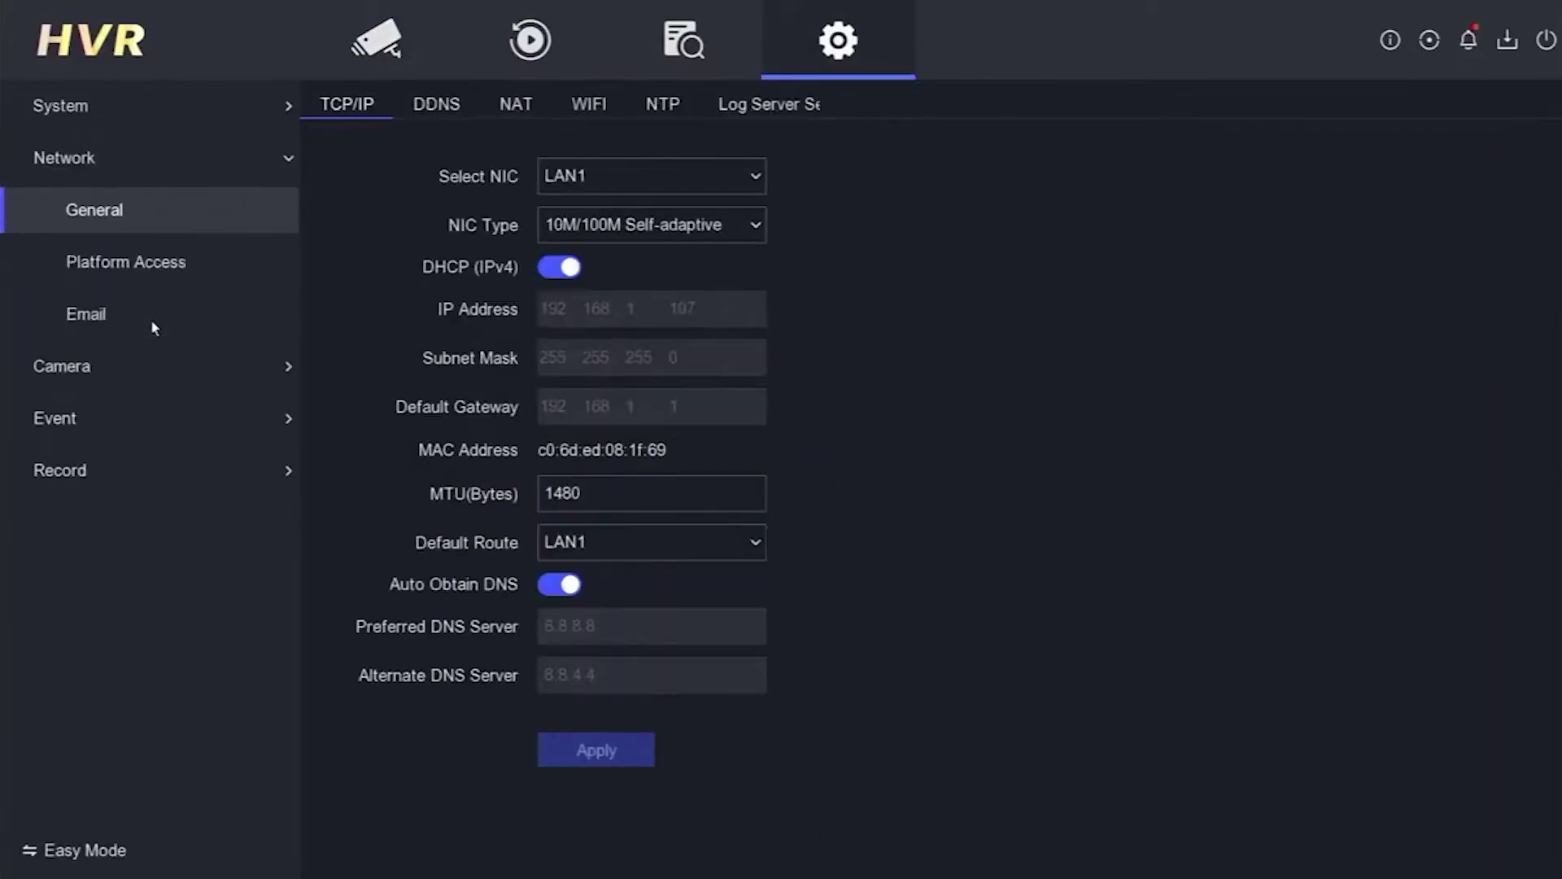
{"action": "left_click", "coordinate": [561, 266]}
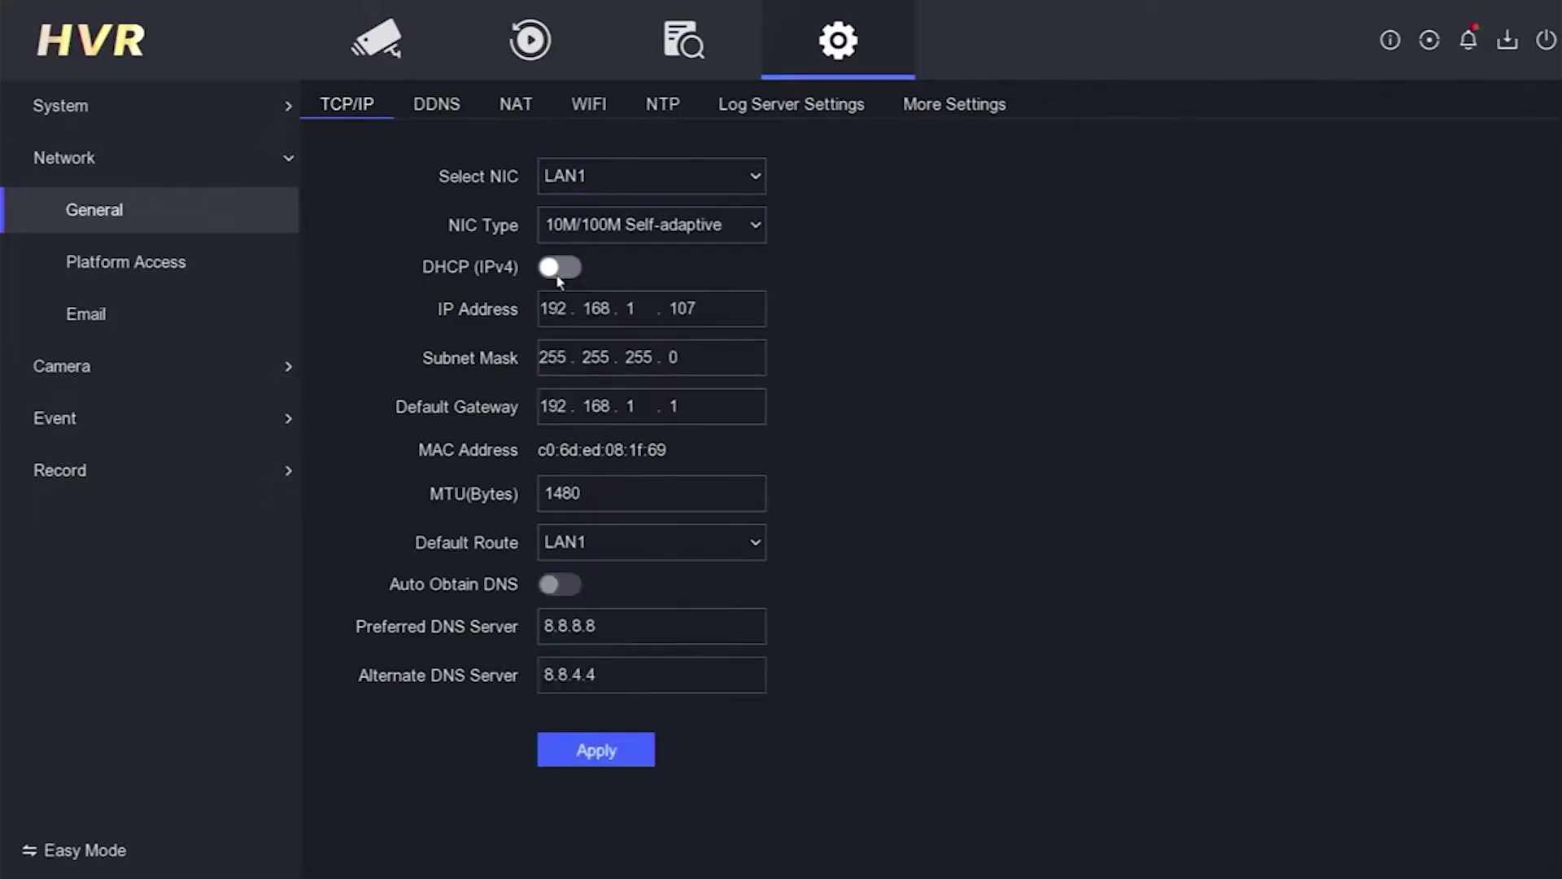
{"action": "left_click", "coordinate": [559, 267]}
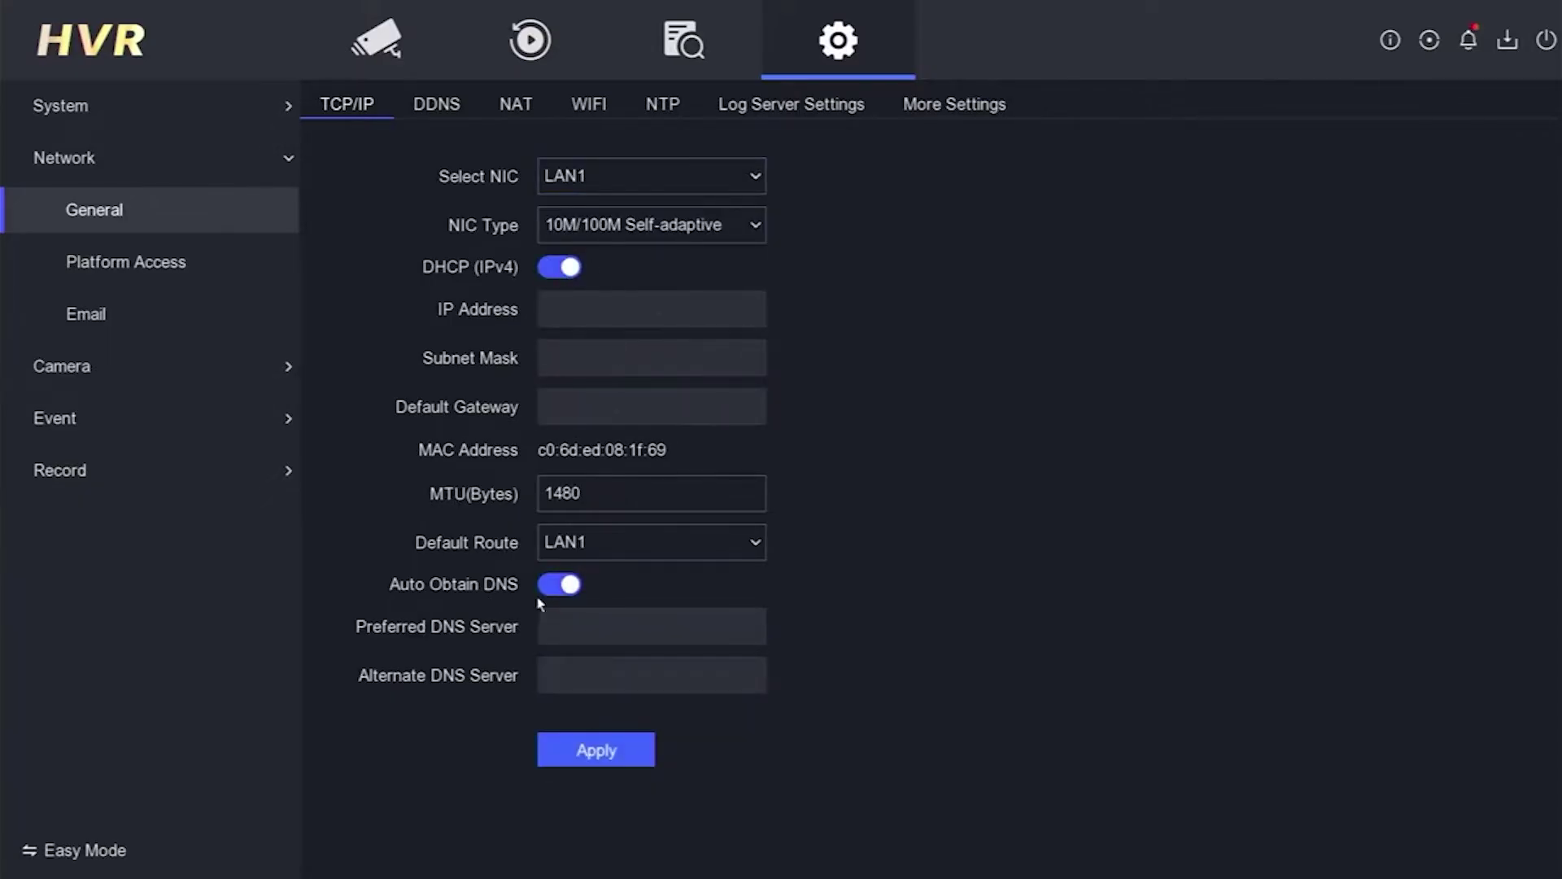
{"action": "left_click", "coordinate": [556, 586]}
{"action": "left_click", "coordinate": [595, 752]}
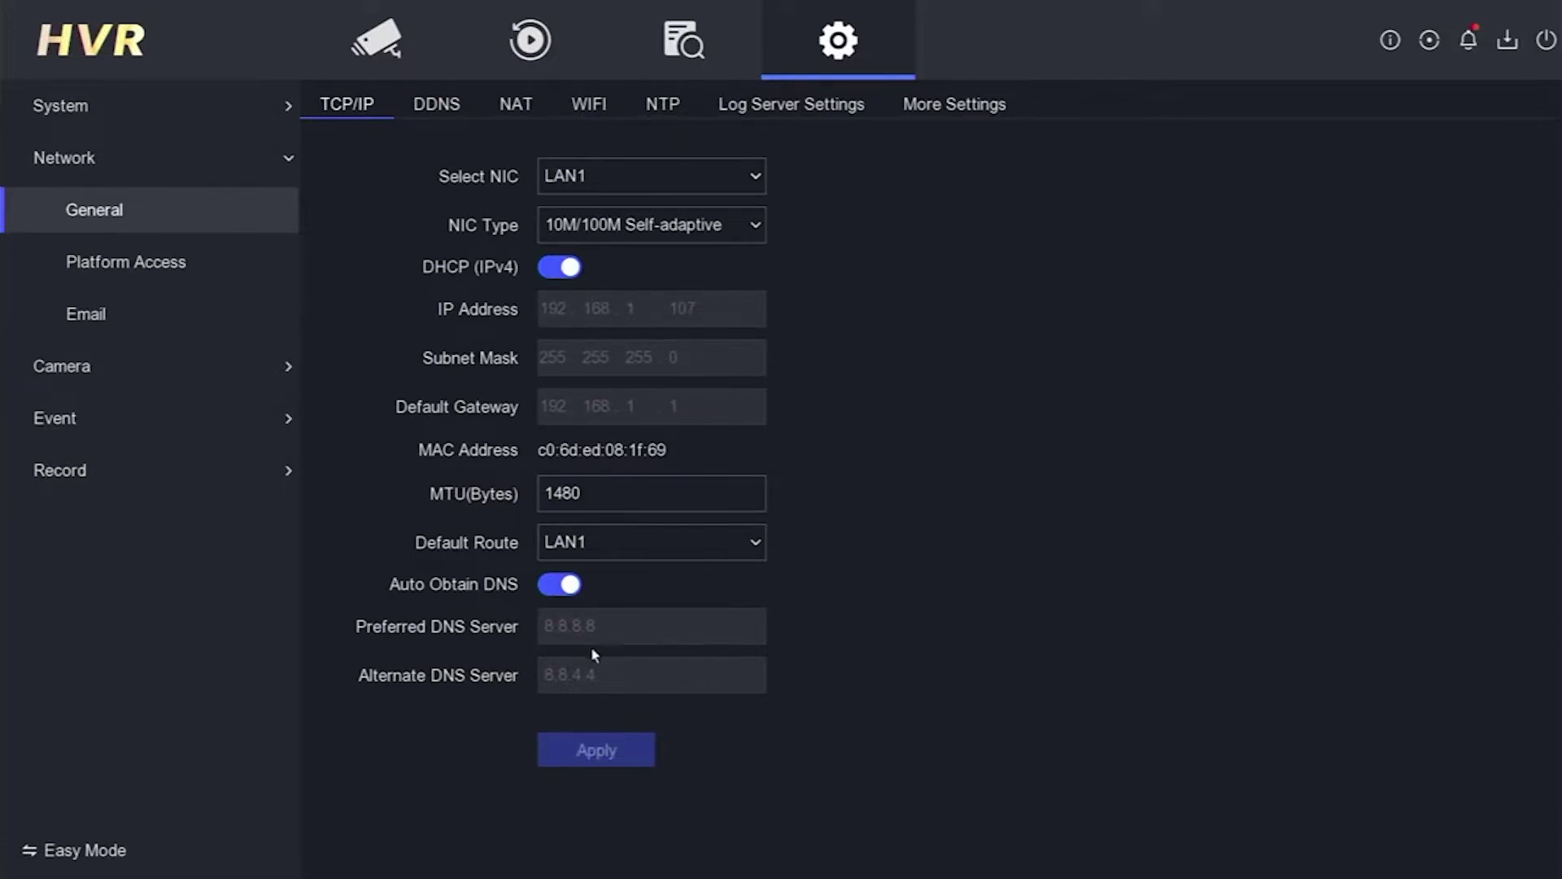
{"action": "left_click", "coordinate": [157, 275]}
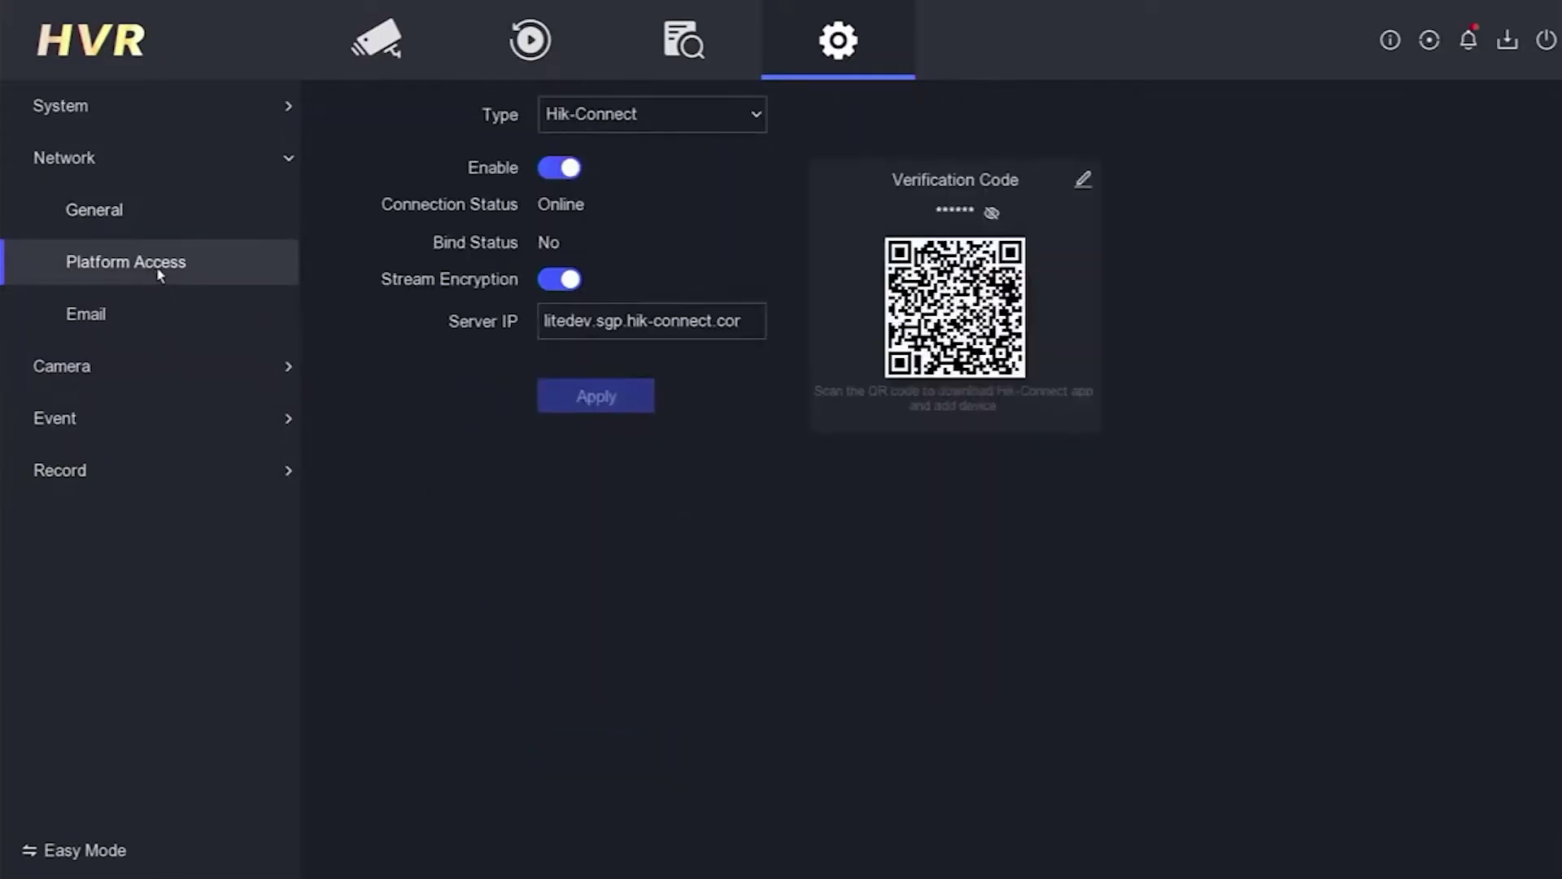
Re-enable Hik-Connect access and accept the Service Terms and Privacy Statement
{"action": "left_click", "coordinate": [569, 168]}
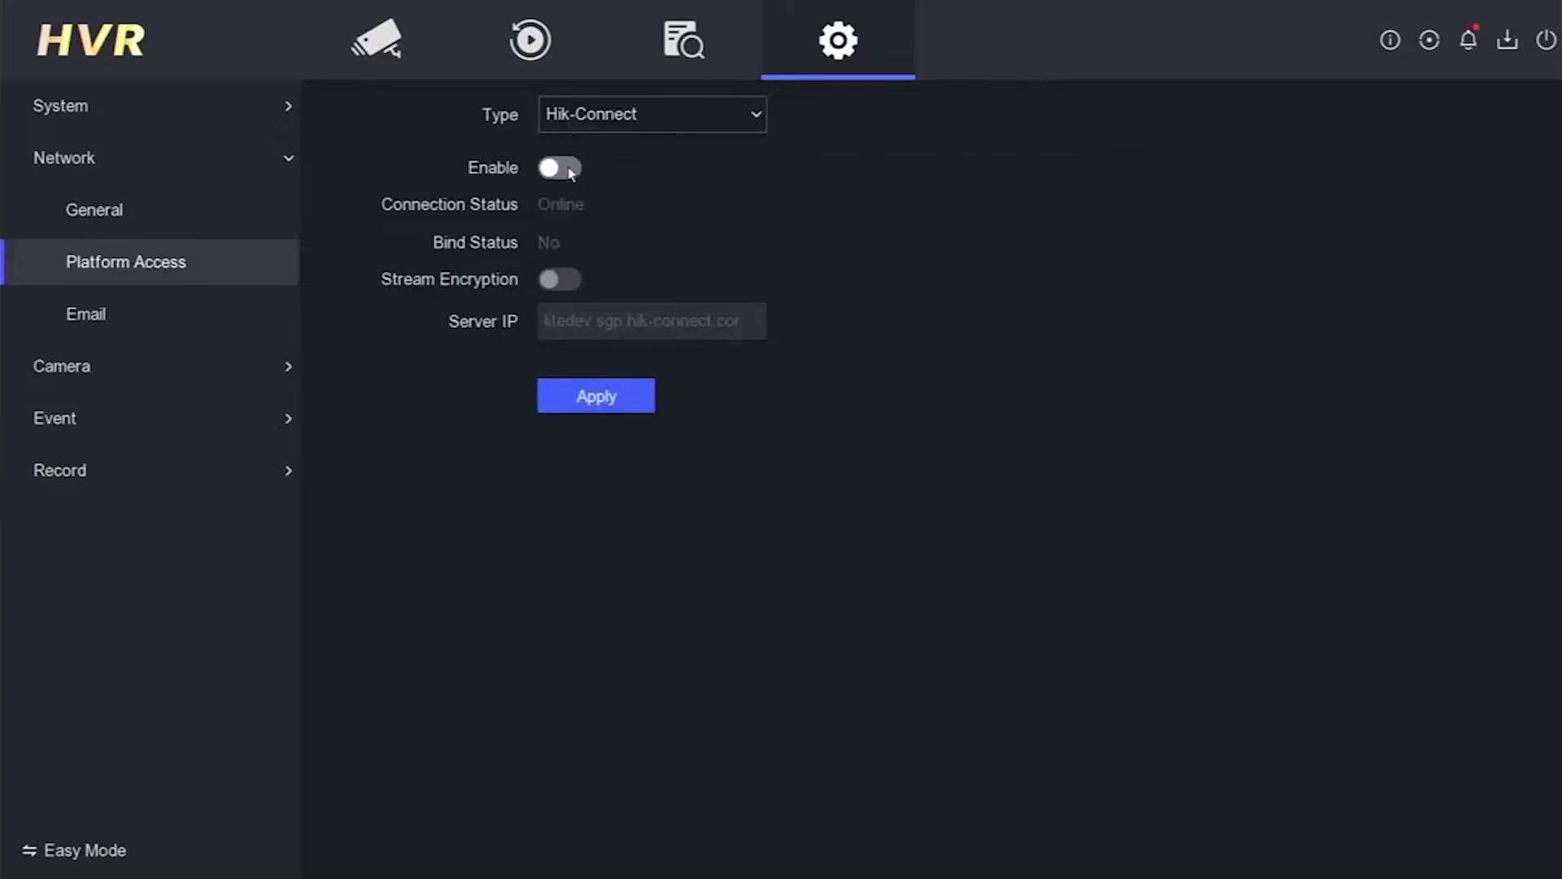
{"action": "left_click", "coordinate": [568, 171]}
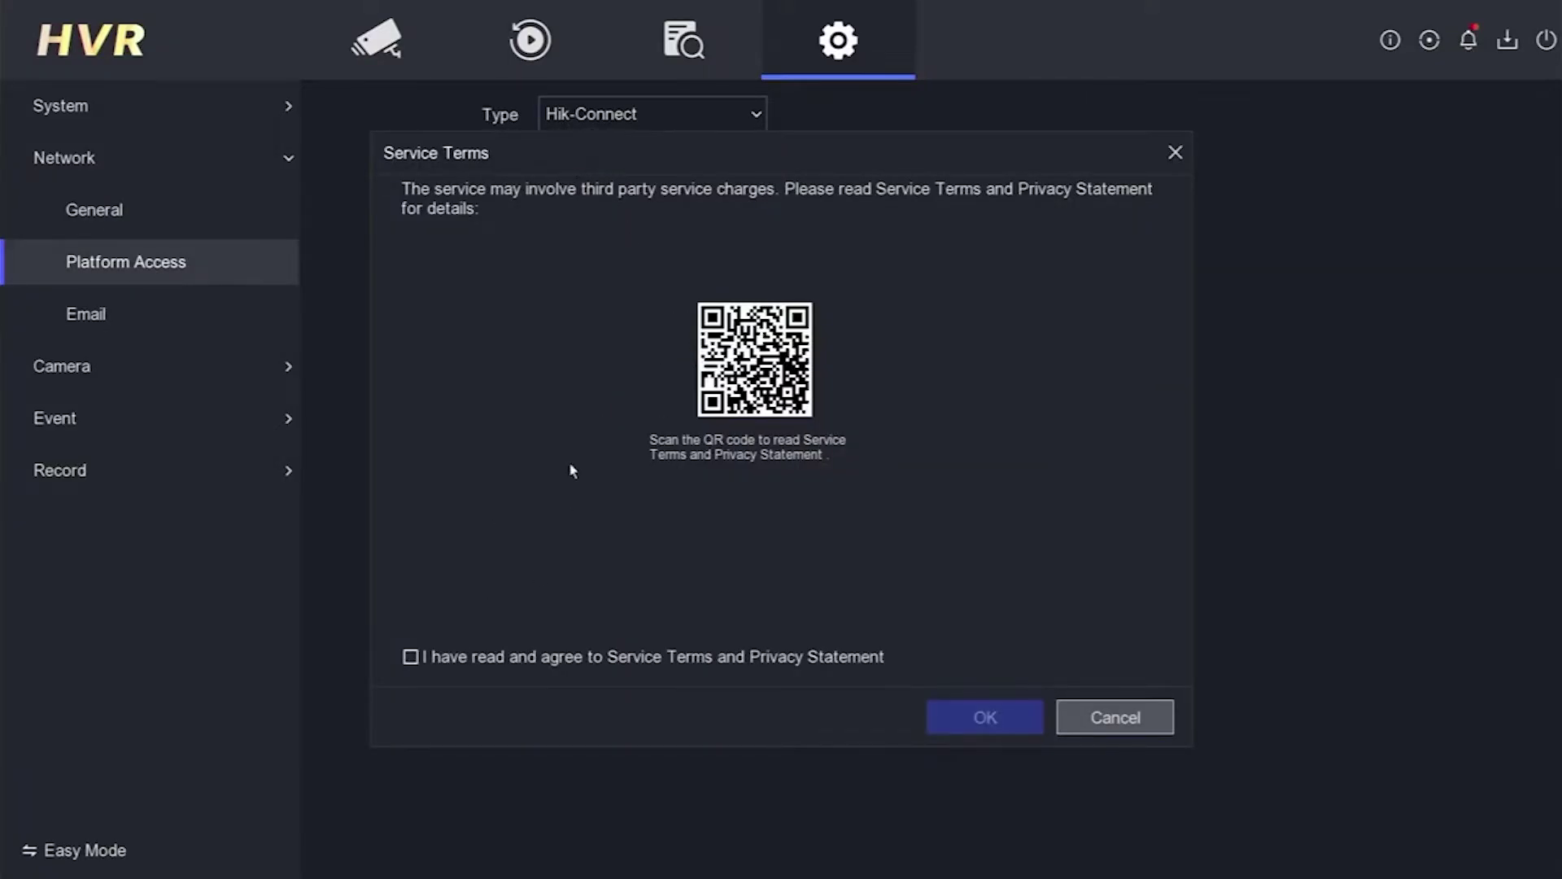
{"action": "left_click", "coordinate": [412, 657]}
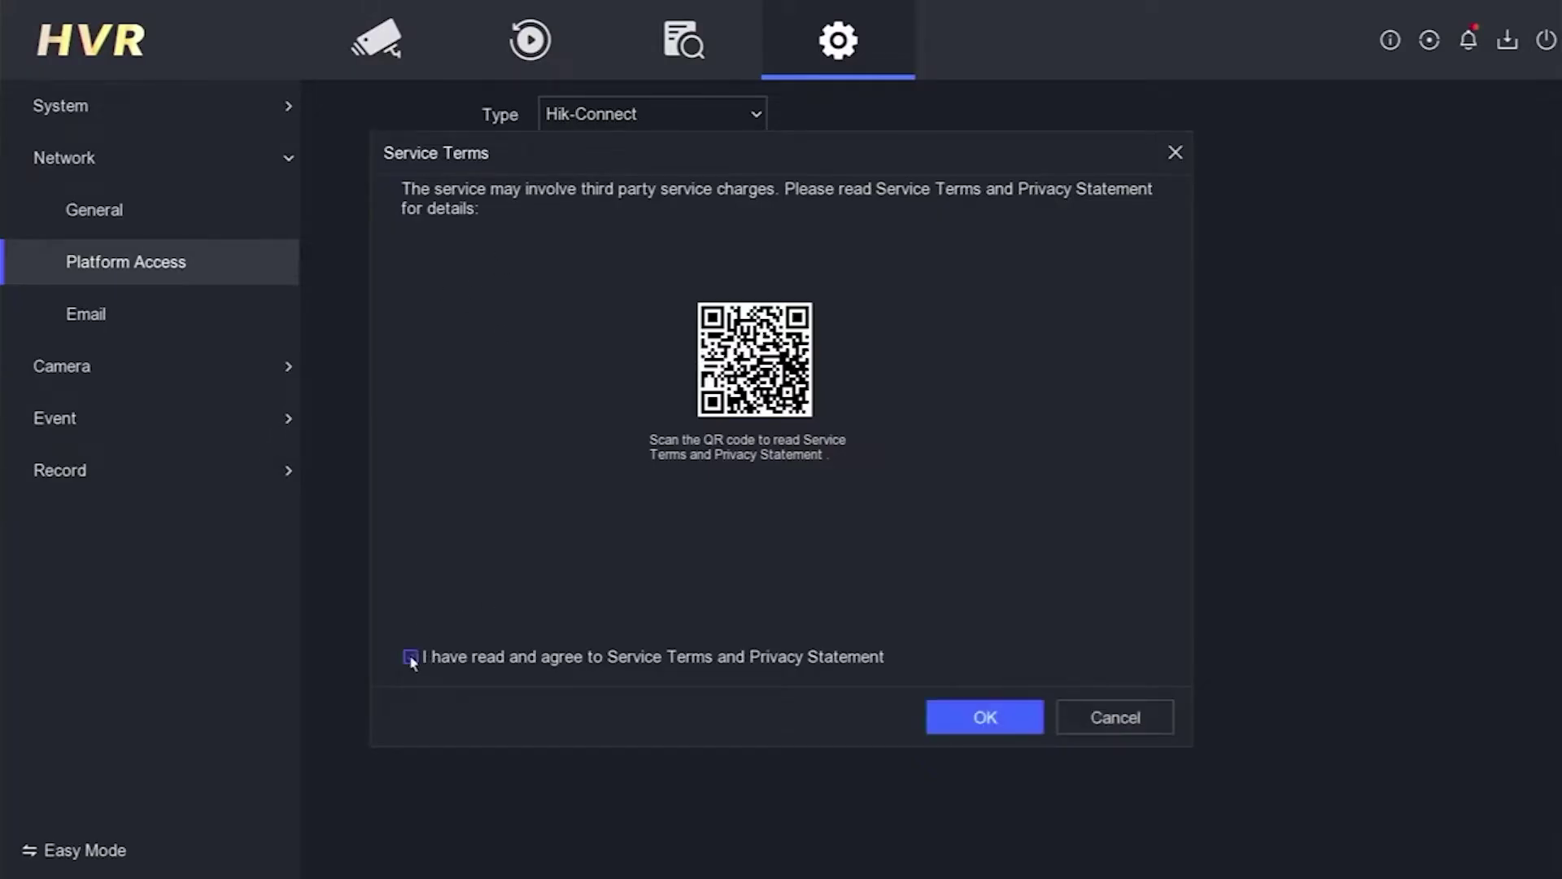
{"action": "left_click", "coordinate": [985, 717]}
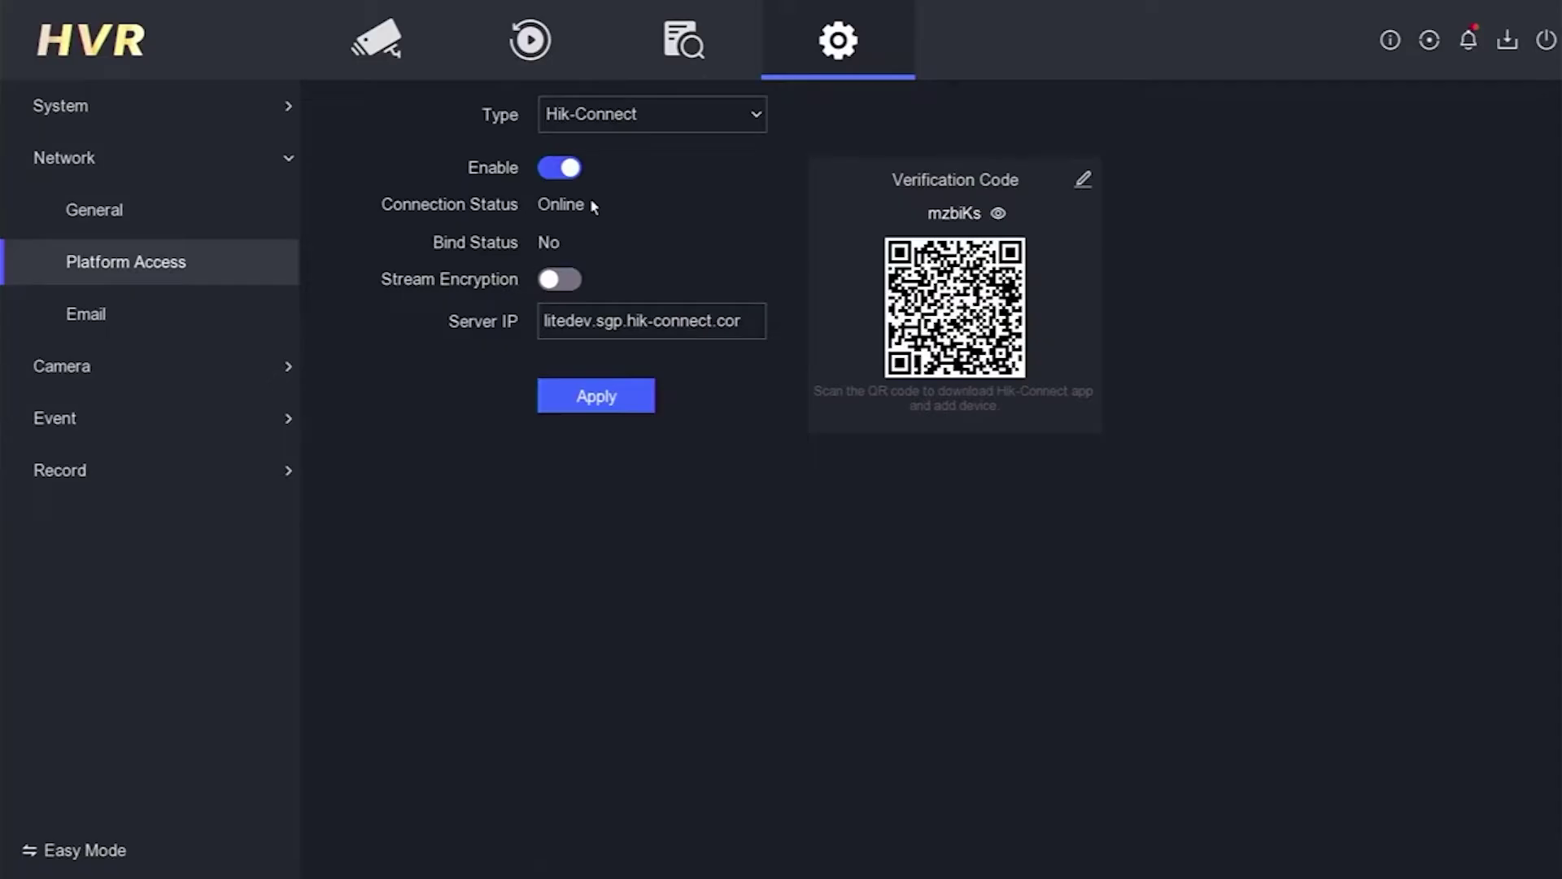
{"action": "left_click", "coordinate": [575, 281]}
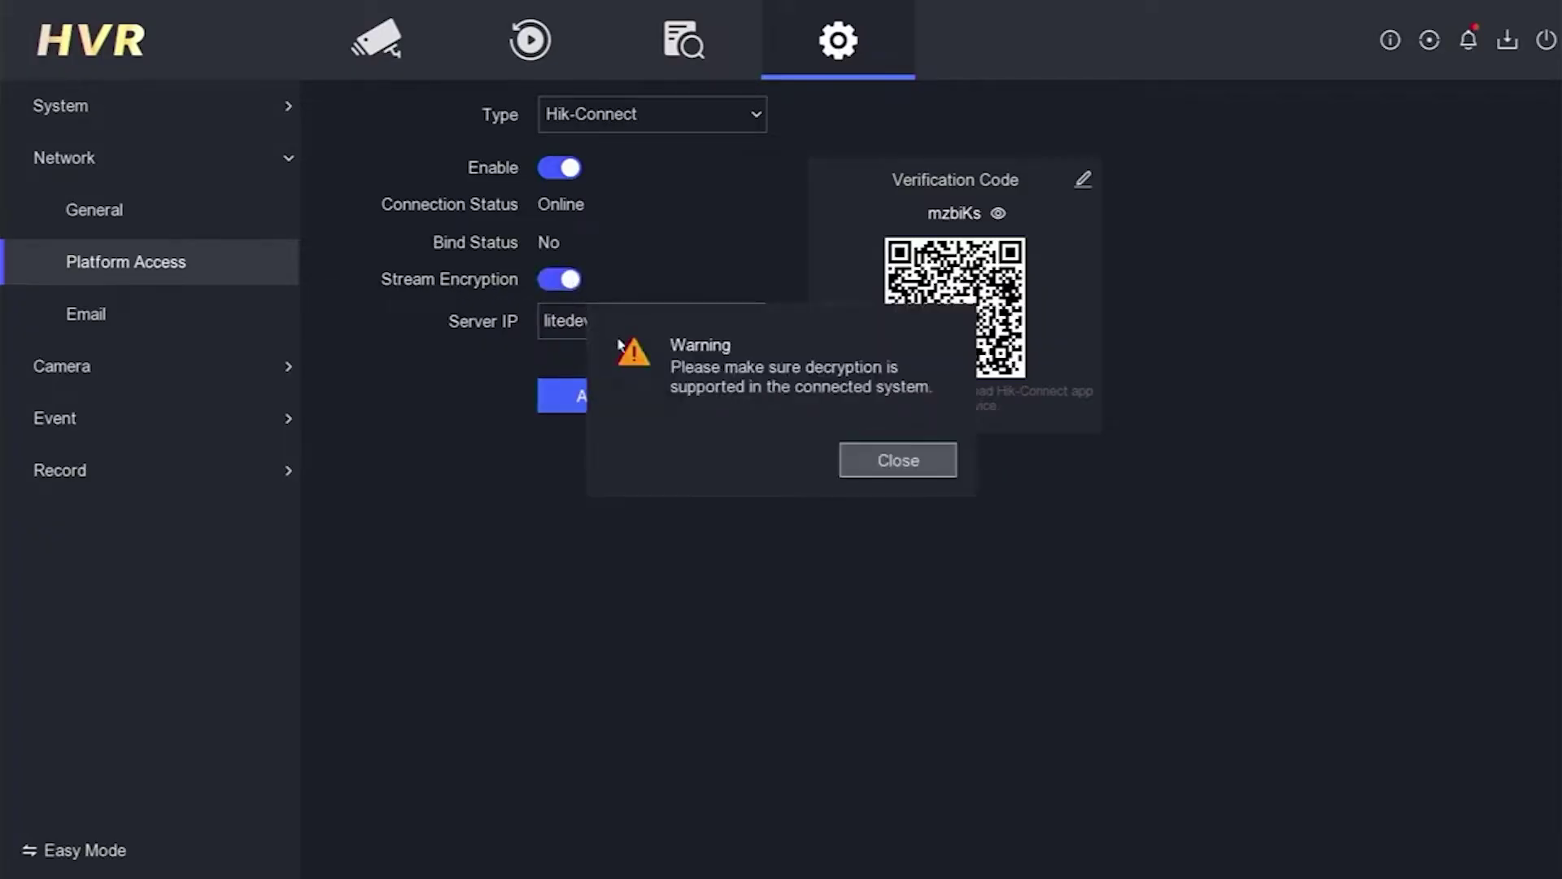
Dismiss the decryption-support warning and apply the Hik-Connect settings with encryption on
{"action": "left_click", "coordinate": [901, 471]}
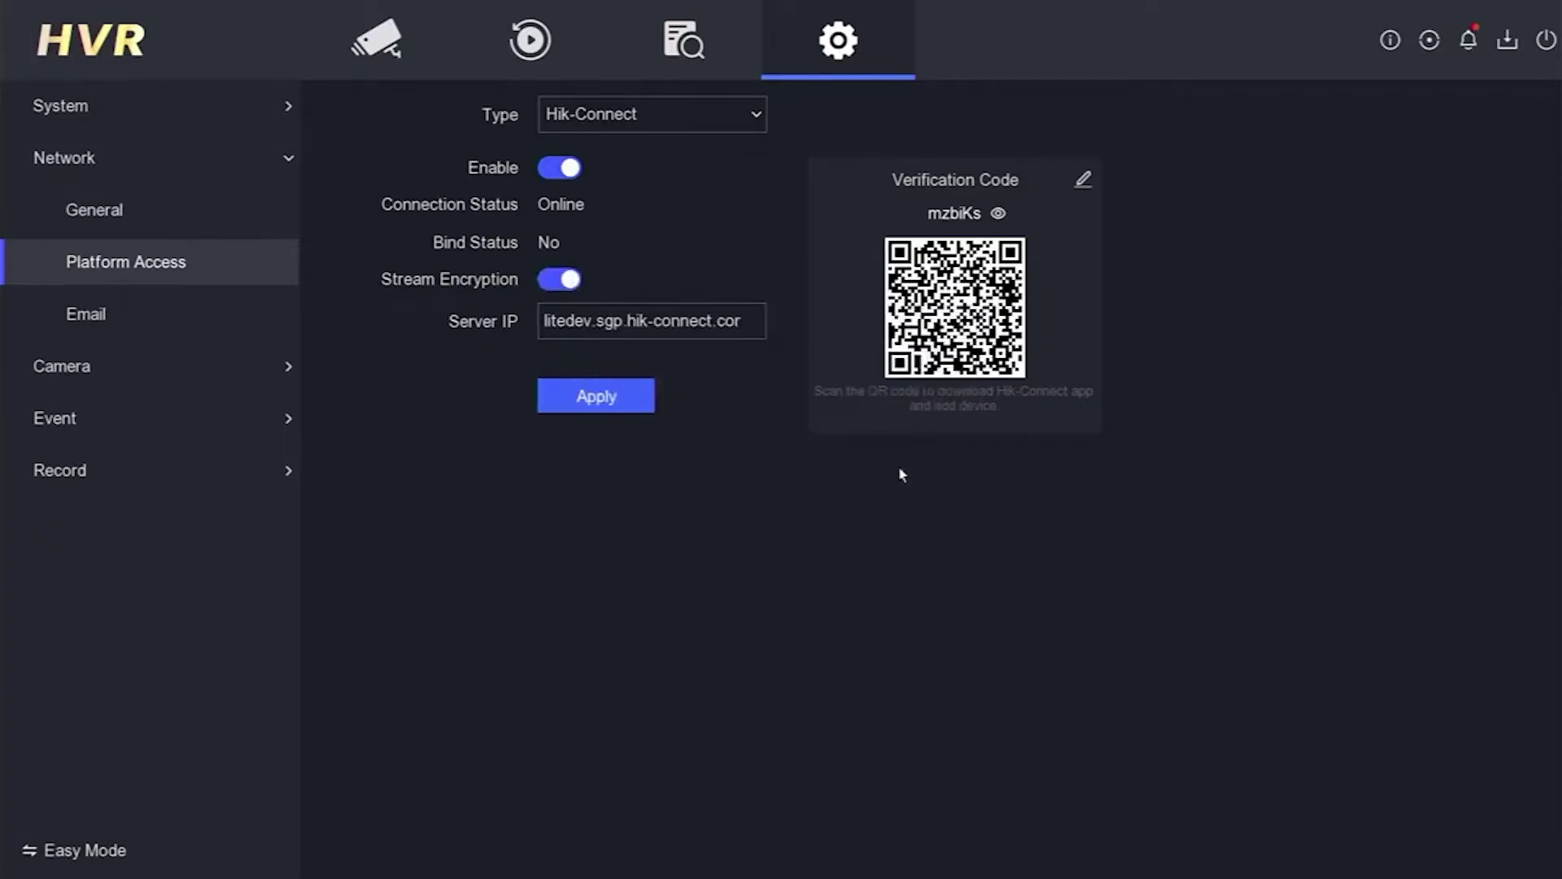
{"action": "left_click", "coordinate": [605, 403]}
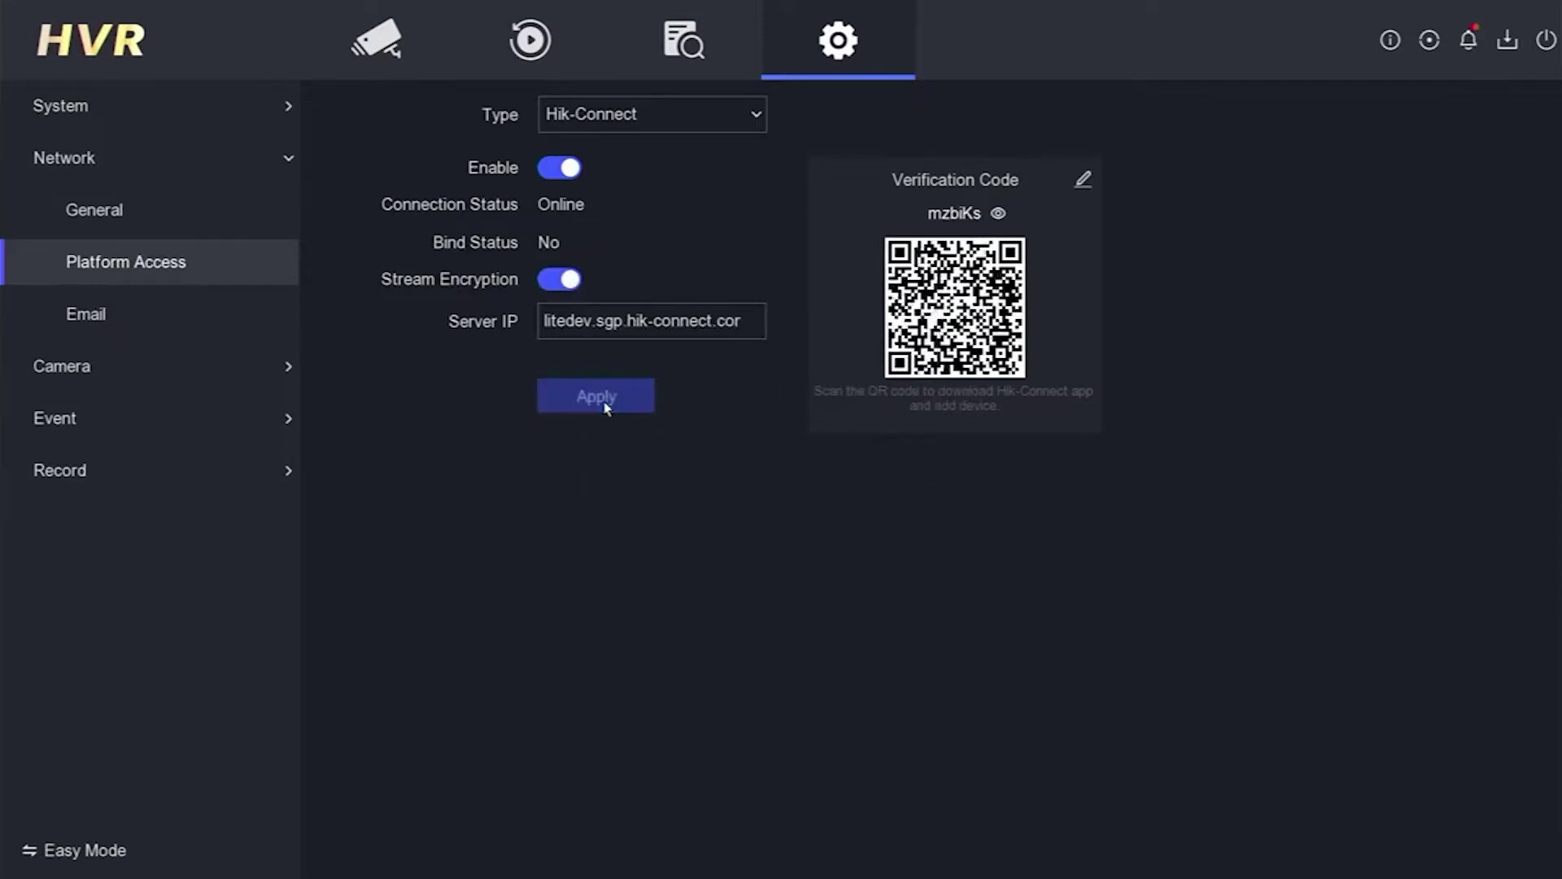